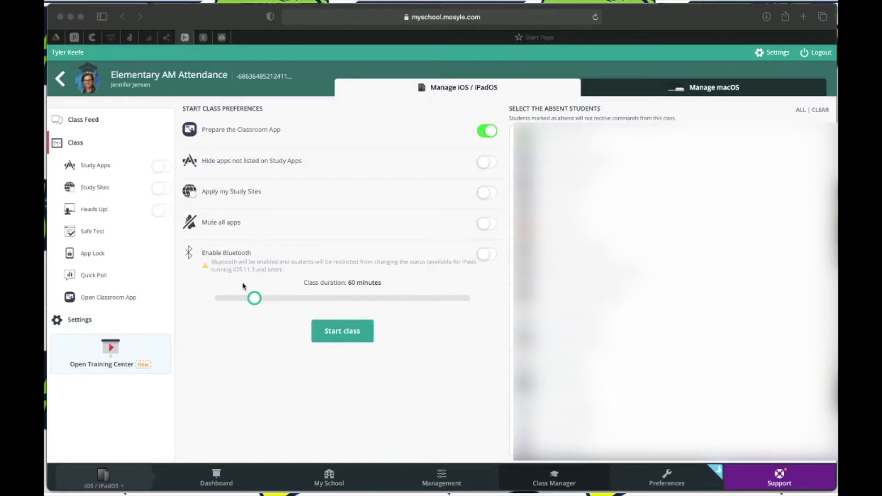
Set the class duration to 480 minutes and try to hide apps not listed on Study Apps
left_click(248, 299)
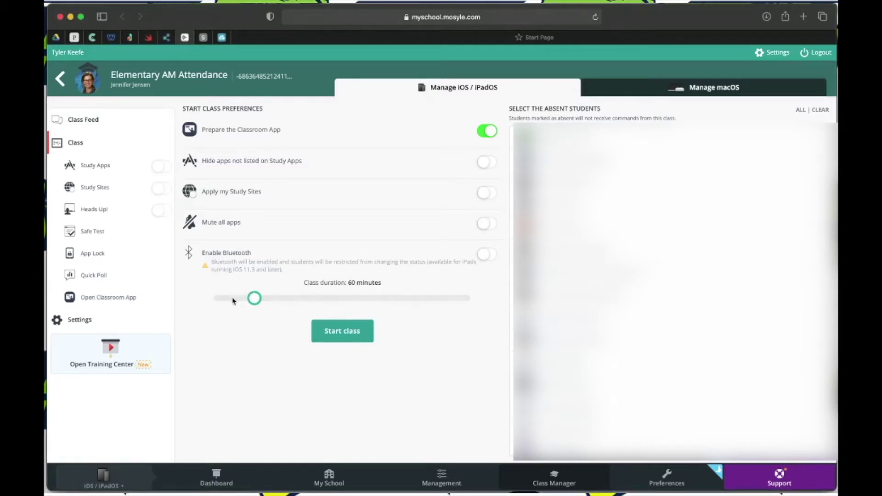
left_click_drag(254, 299, 456, 281)
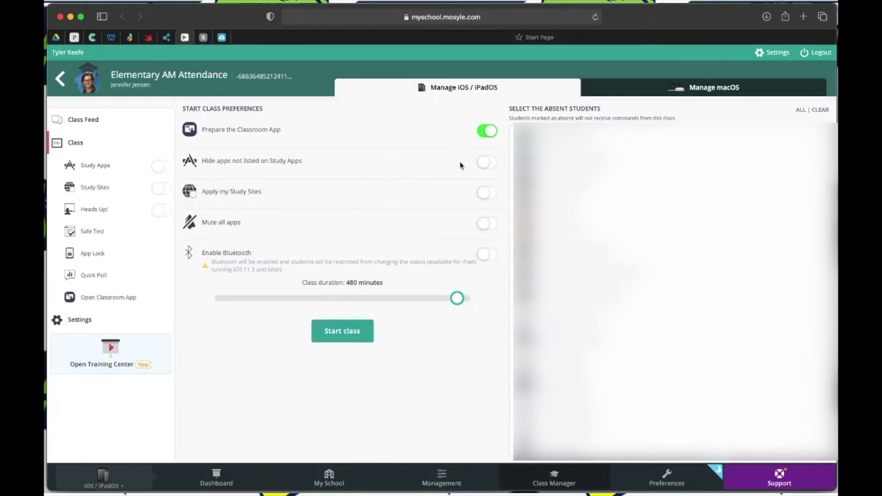
left_click(482, 167)
Open the class's Study Apps list and add the native apps Camera, Clock, Files and Books
left_click(115, 173)
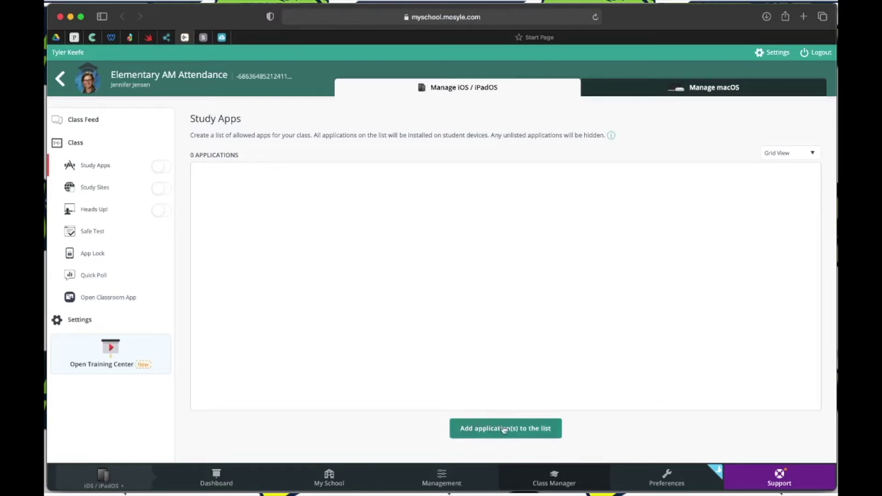
left_click(482, 433)
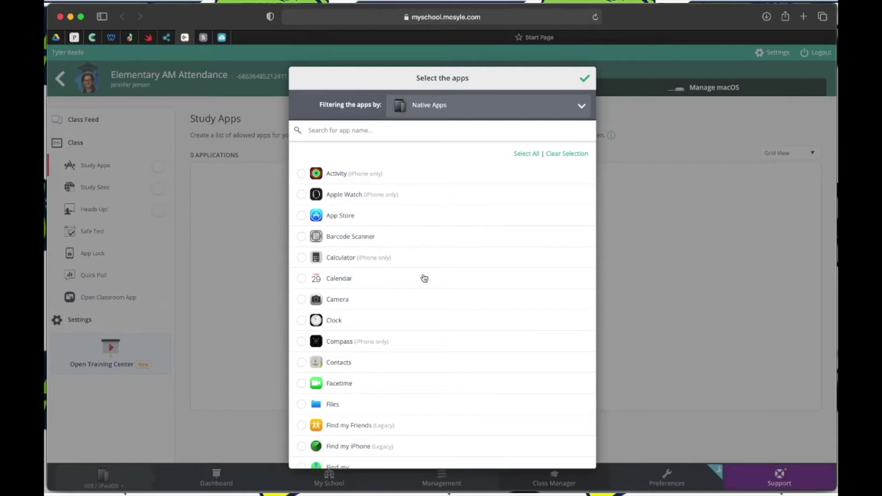
left_click(303, 301)
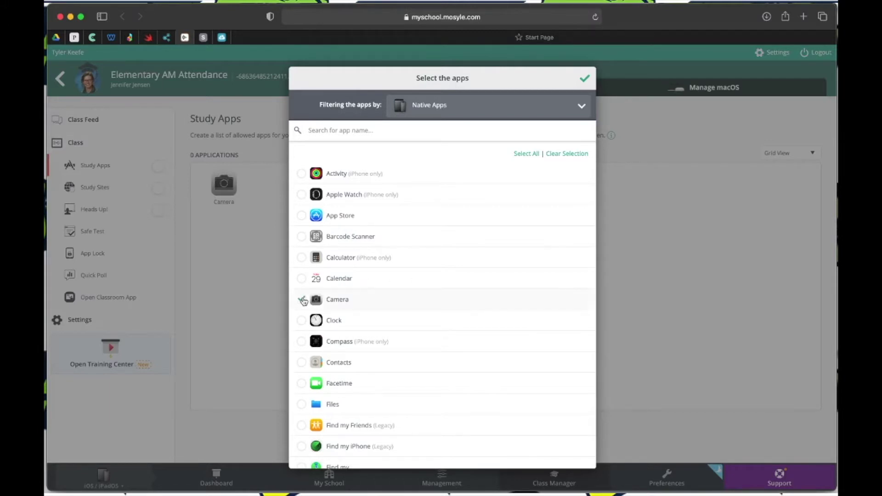
left_click(302, 324)
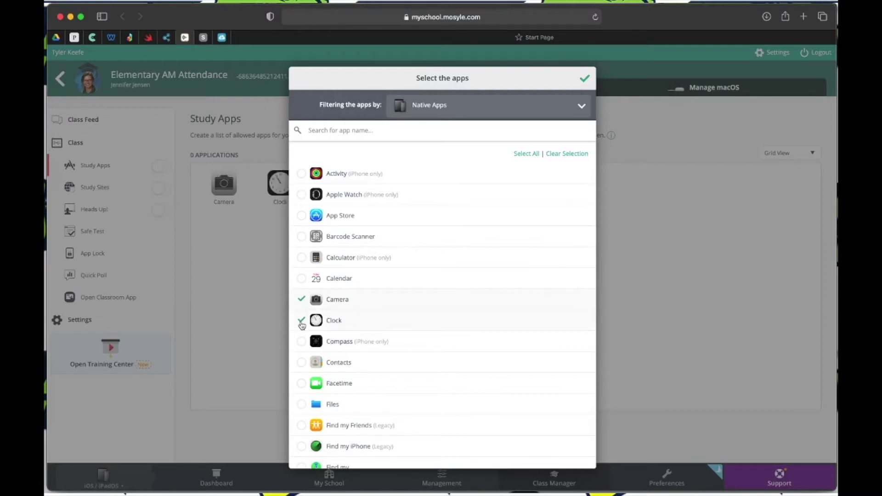
scroll(302, 325, "down", 4)
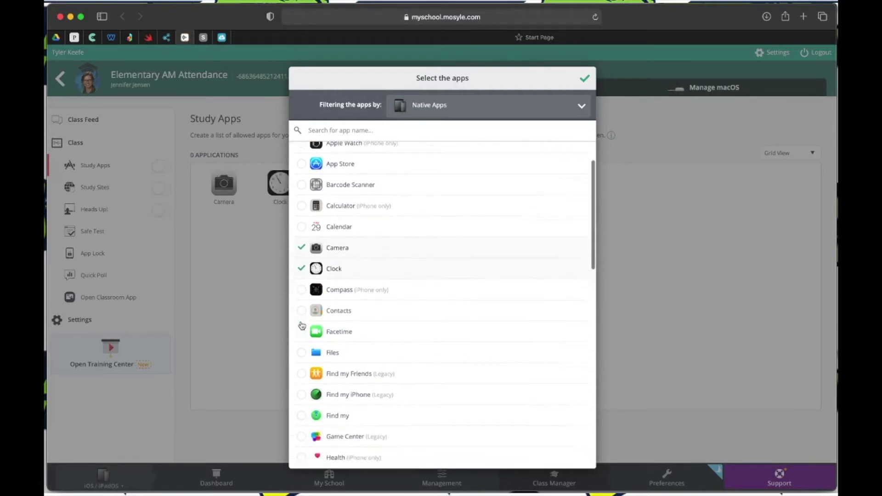
left_click(302, 326)
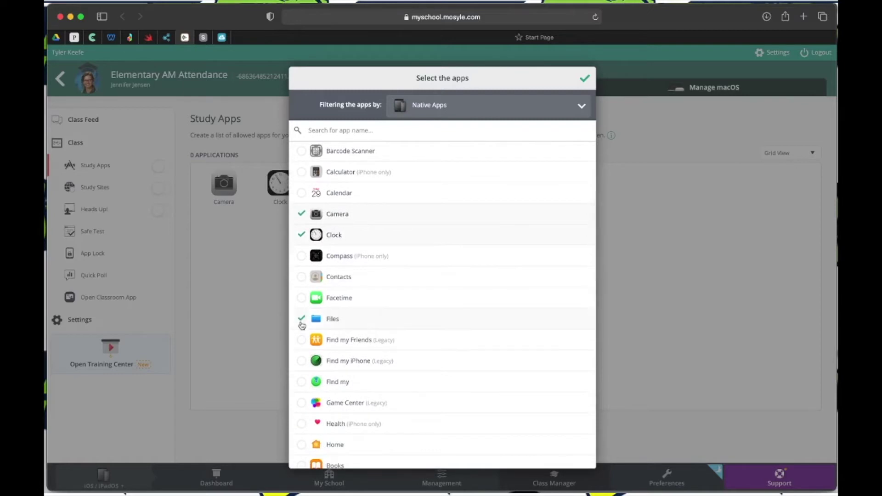
scroll(302, 325, "down", 3)
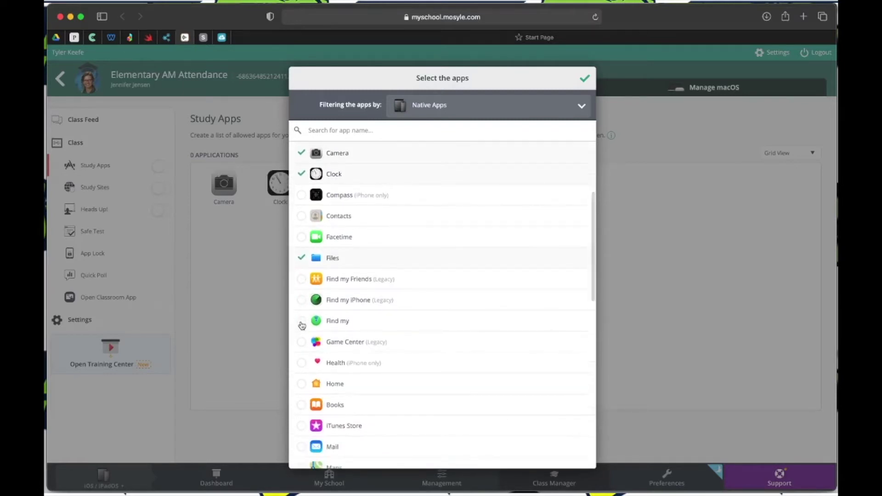
scroll(302, 326, "down", 3)
left_click(302, 325)
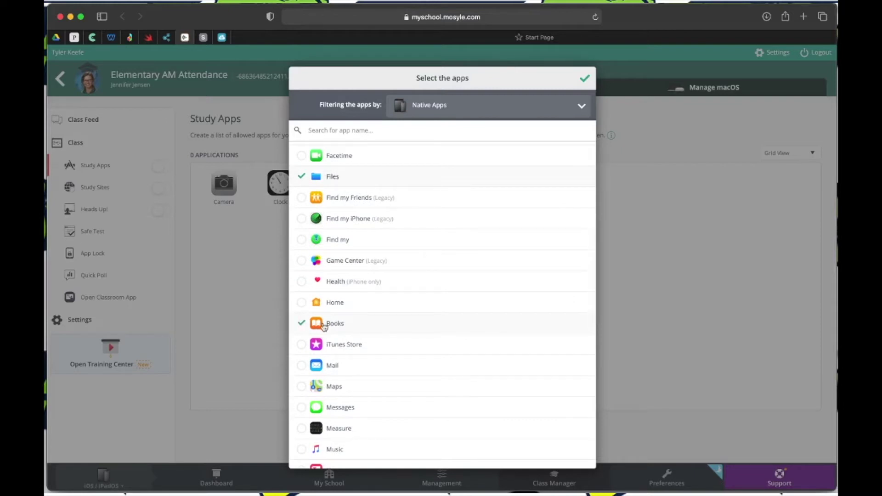
Add the native apps Photos and Safari to the Study Apps selection
scroll(342, 329, "down", 6)
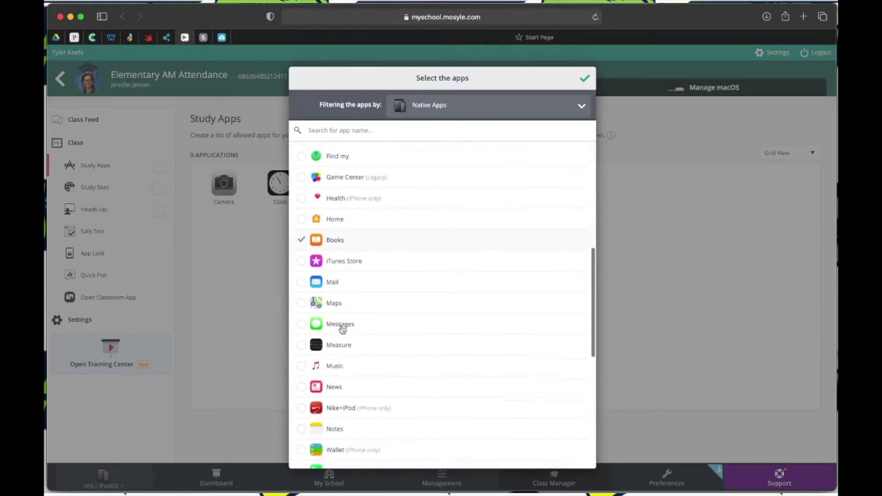
scroll(343, 329, "down", 5)
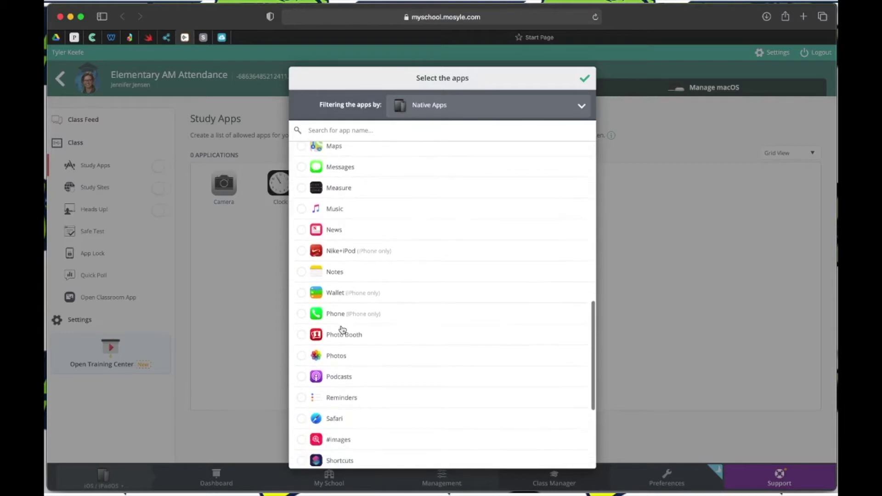
left_click(301, 323)
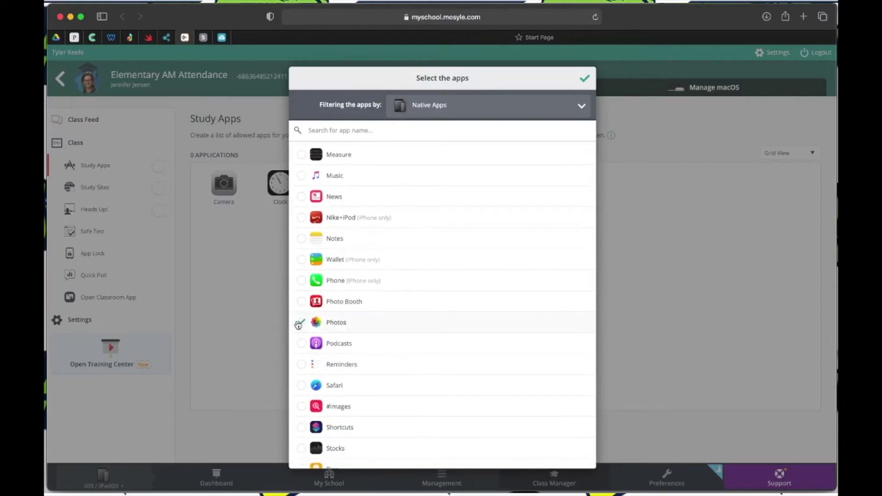
scroll(298, 325, "down", 2)
left_click(301, 339)
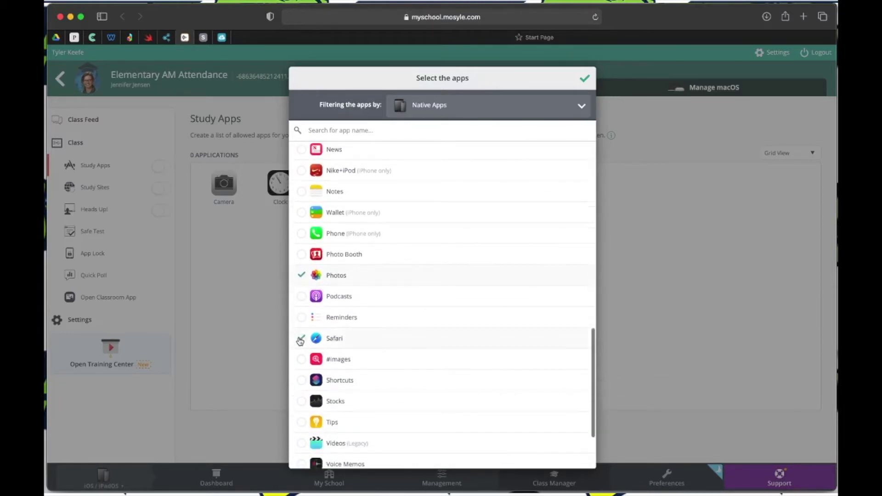
scroll(344, 351, "down", 4)
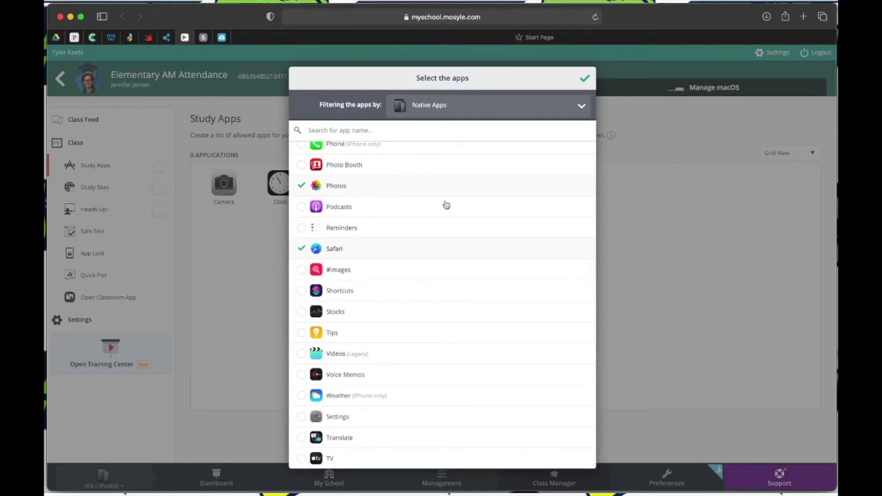
Filter by the district's Apps and Books (VPP), search for "Mic", and select Microsoft Authenticator, Office Lens|PDF Scan, OneDrive and OneNote
left_click(444, 112)
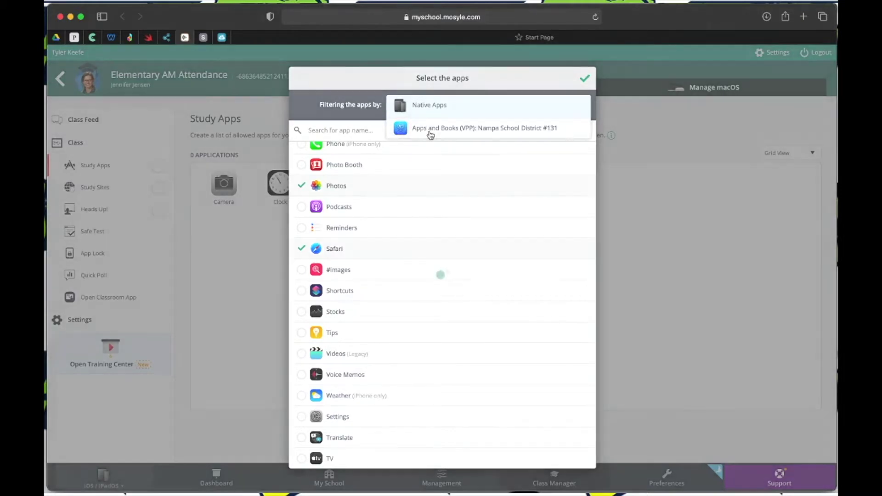
left_click(430, 133)
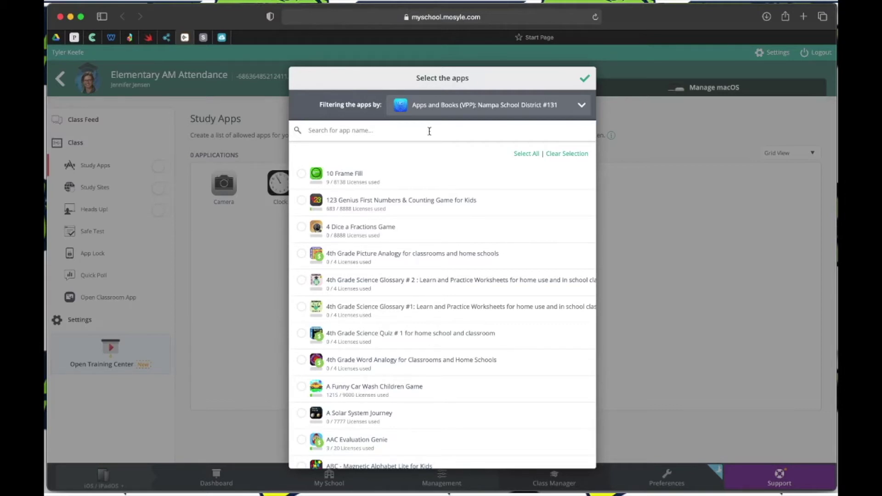
left_click(362, 127)
type("Mi")
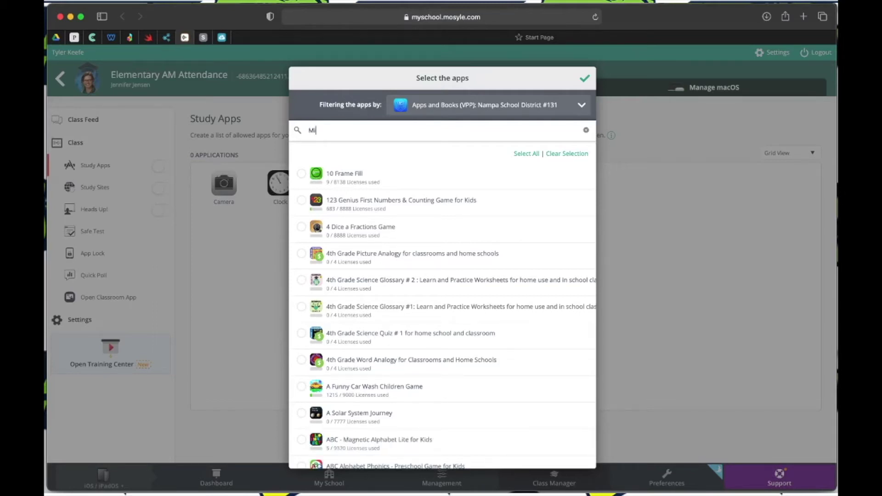
type("c")
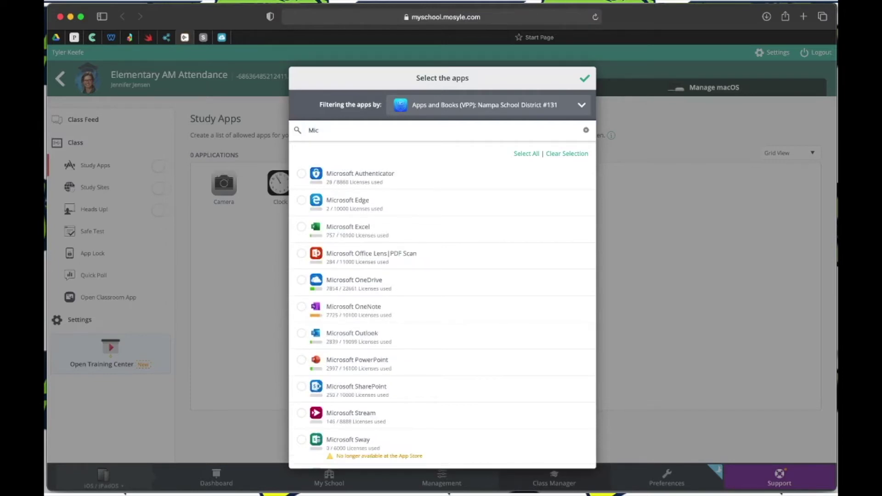
left_click(302, 175)
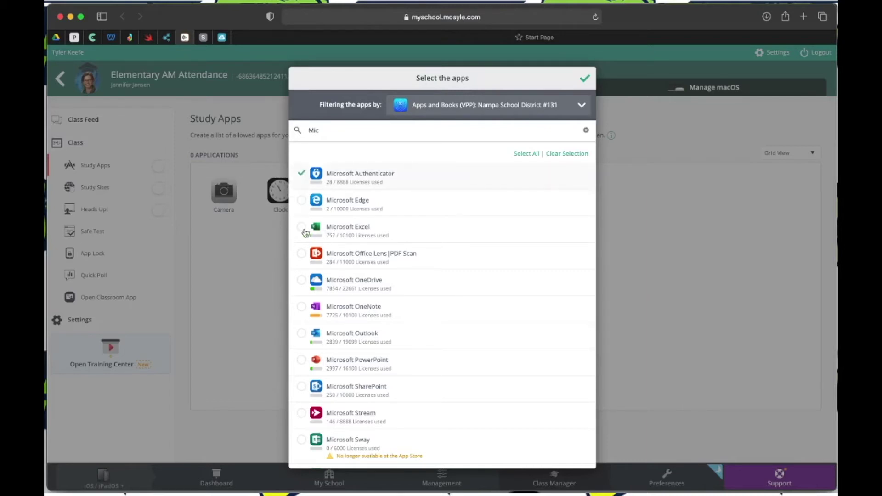
left_click(302, 255)
left_click(301, 285)
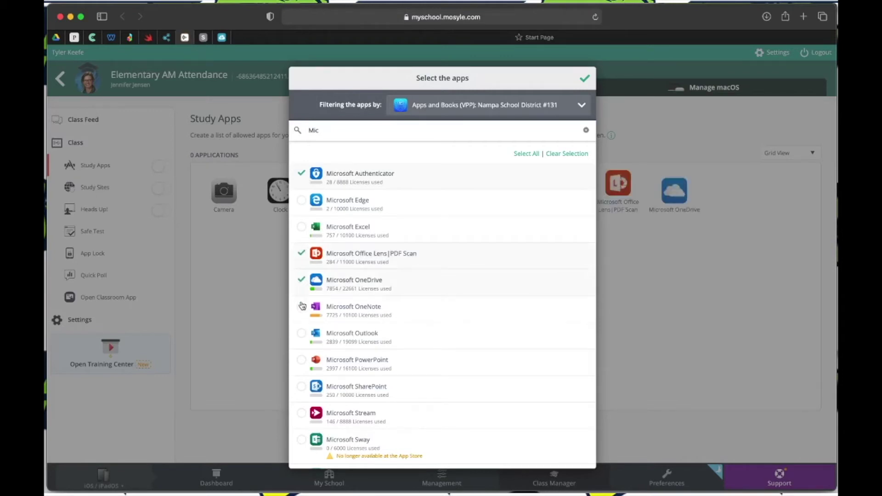
left_click(302, 307)
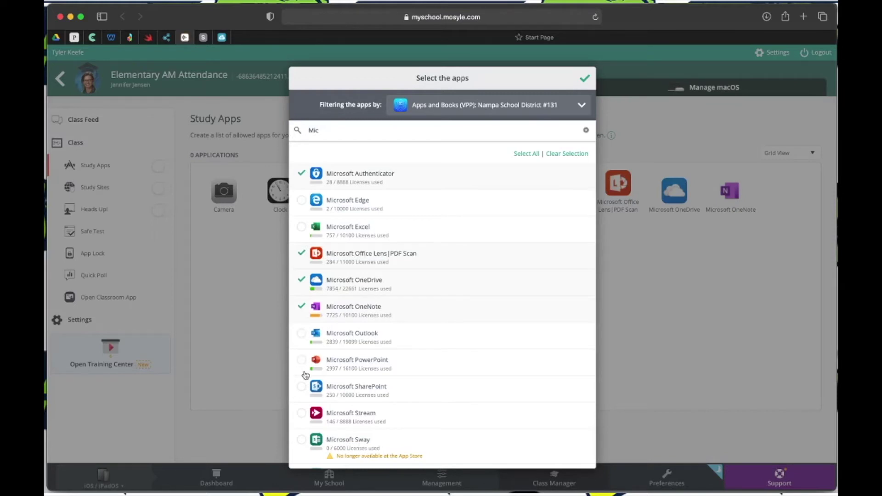
Add Microsoft Teams, Translator, Whiteboard and Word from the same search results
scroll(302, 368, "down", 5)
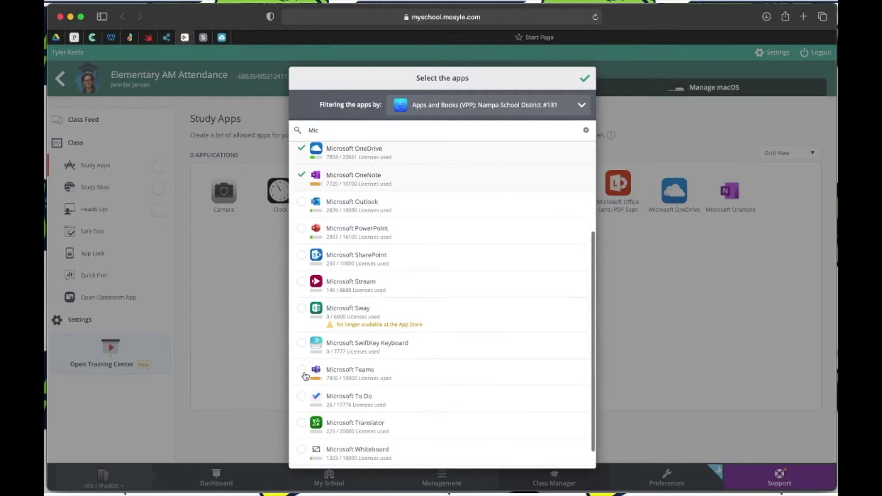
left_click(306, 376)
scroll(305, 376, "down", 1)
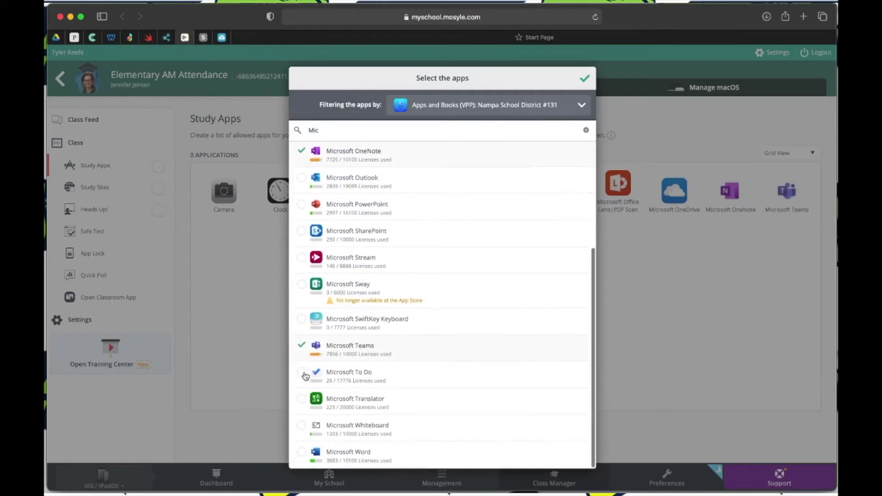
left_click(302, 401)
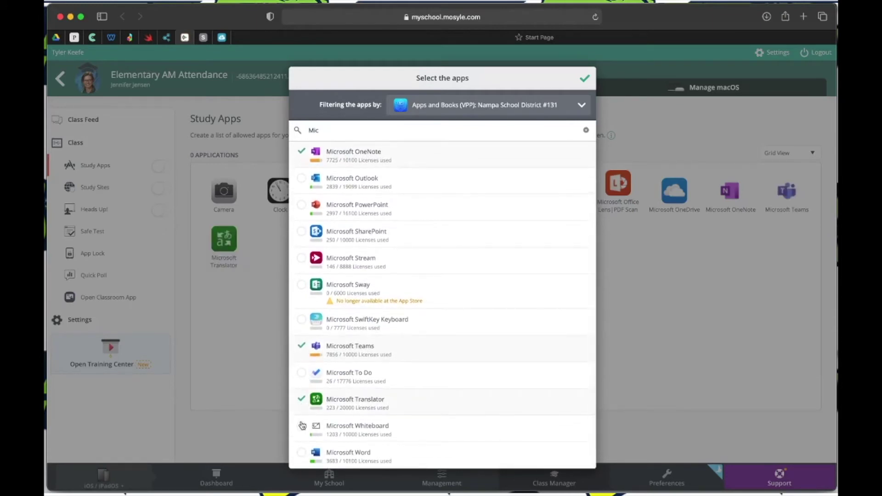
left_click(302, 426)
left_click(301, 453)
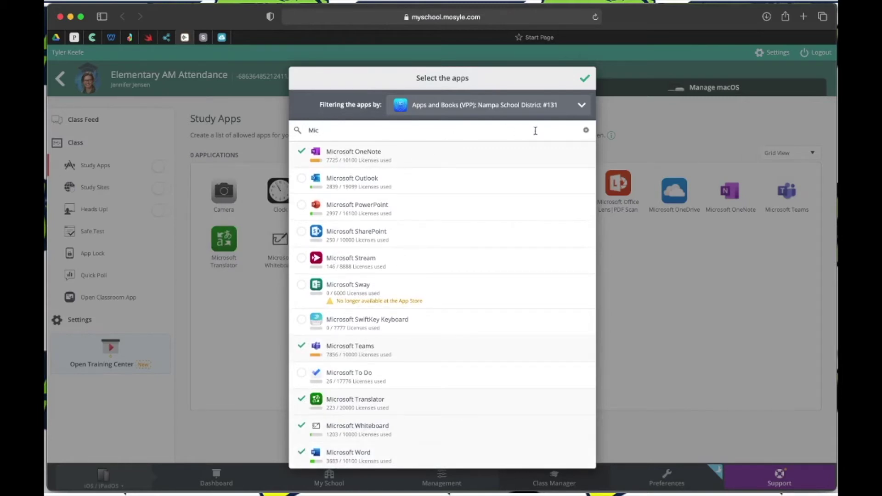
Search the apps for "spark", select Adobe Spark Page, Adobe Spark Post for Graphics and Adobe Spark Video, and confirm the app selection
left_click(586, 131)
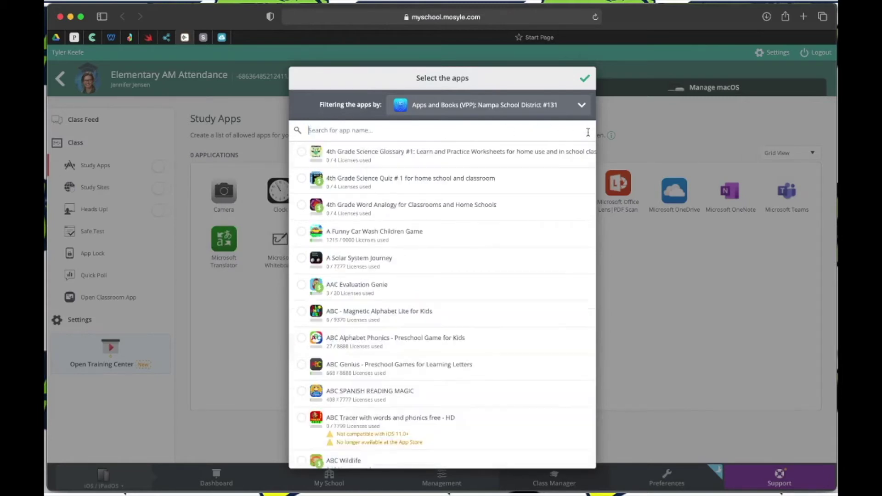
type("sp")
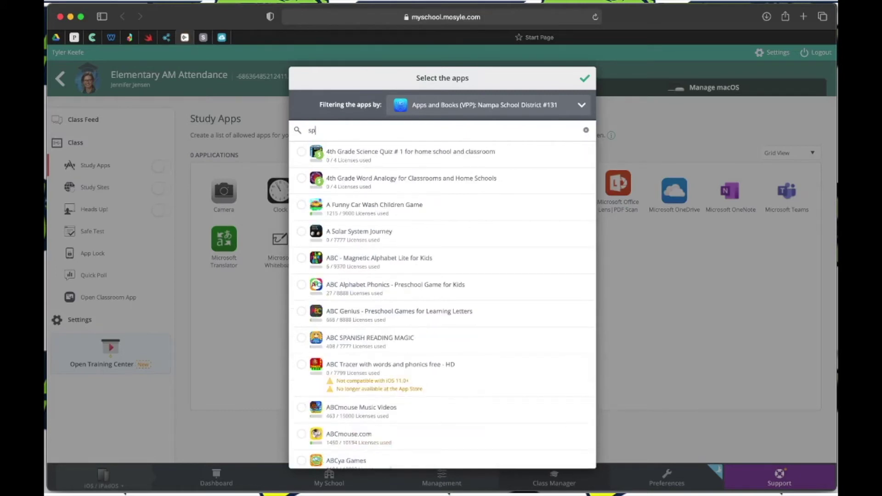
type("ark")
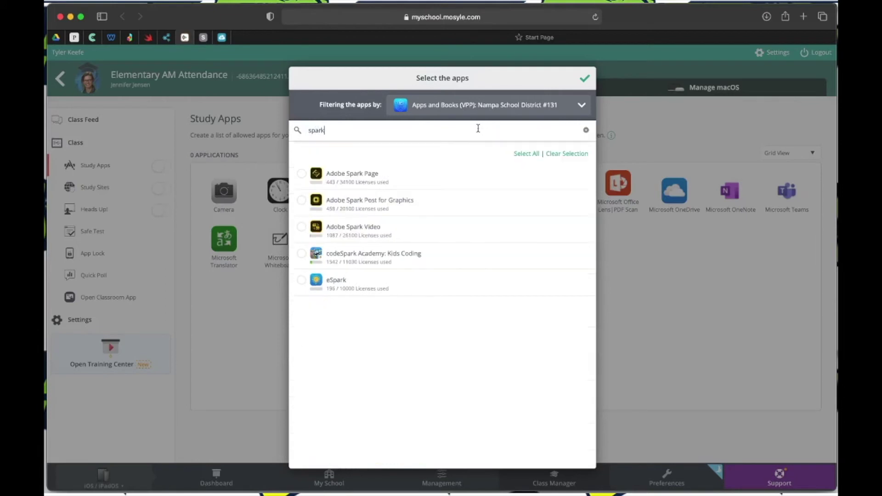
left_click(300, 175)
left_click(301, 200)
left_click(301, 226)
left_click(586, 82)
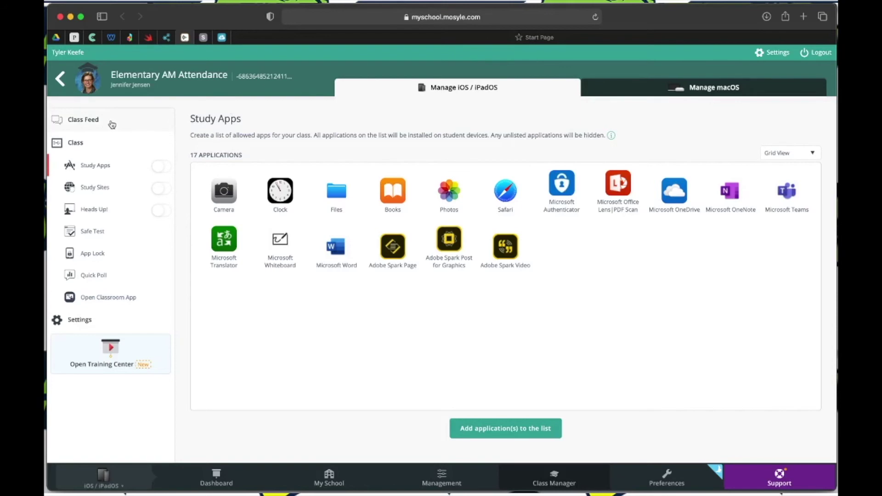
Return to the start class preferences and enable hiding apps not listed on Study Apps
left_click(76, 144)
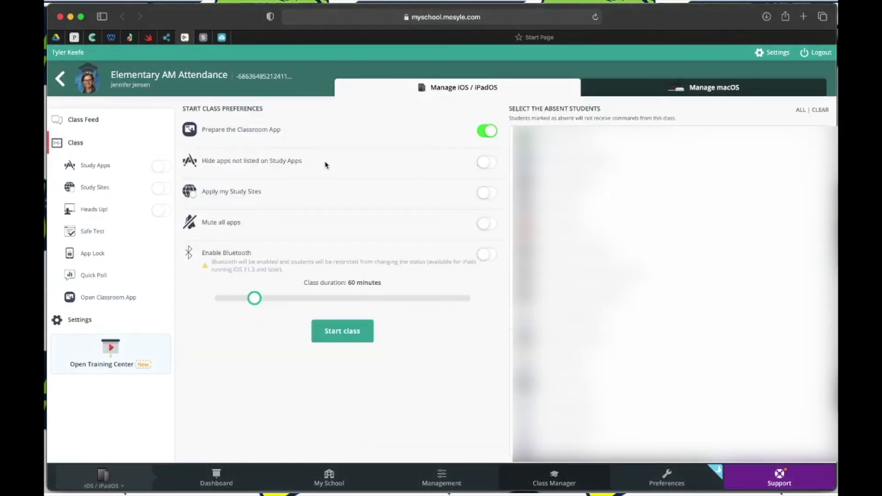
left_click(489, 162)
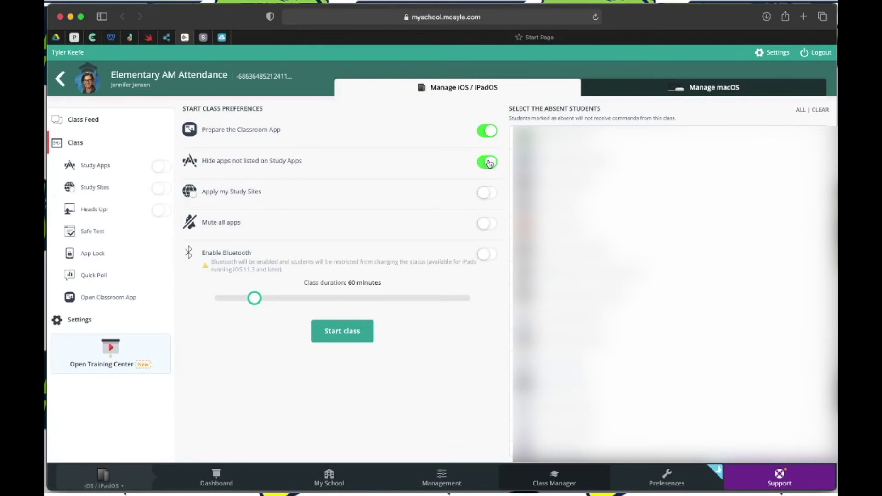